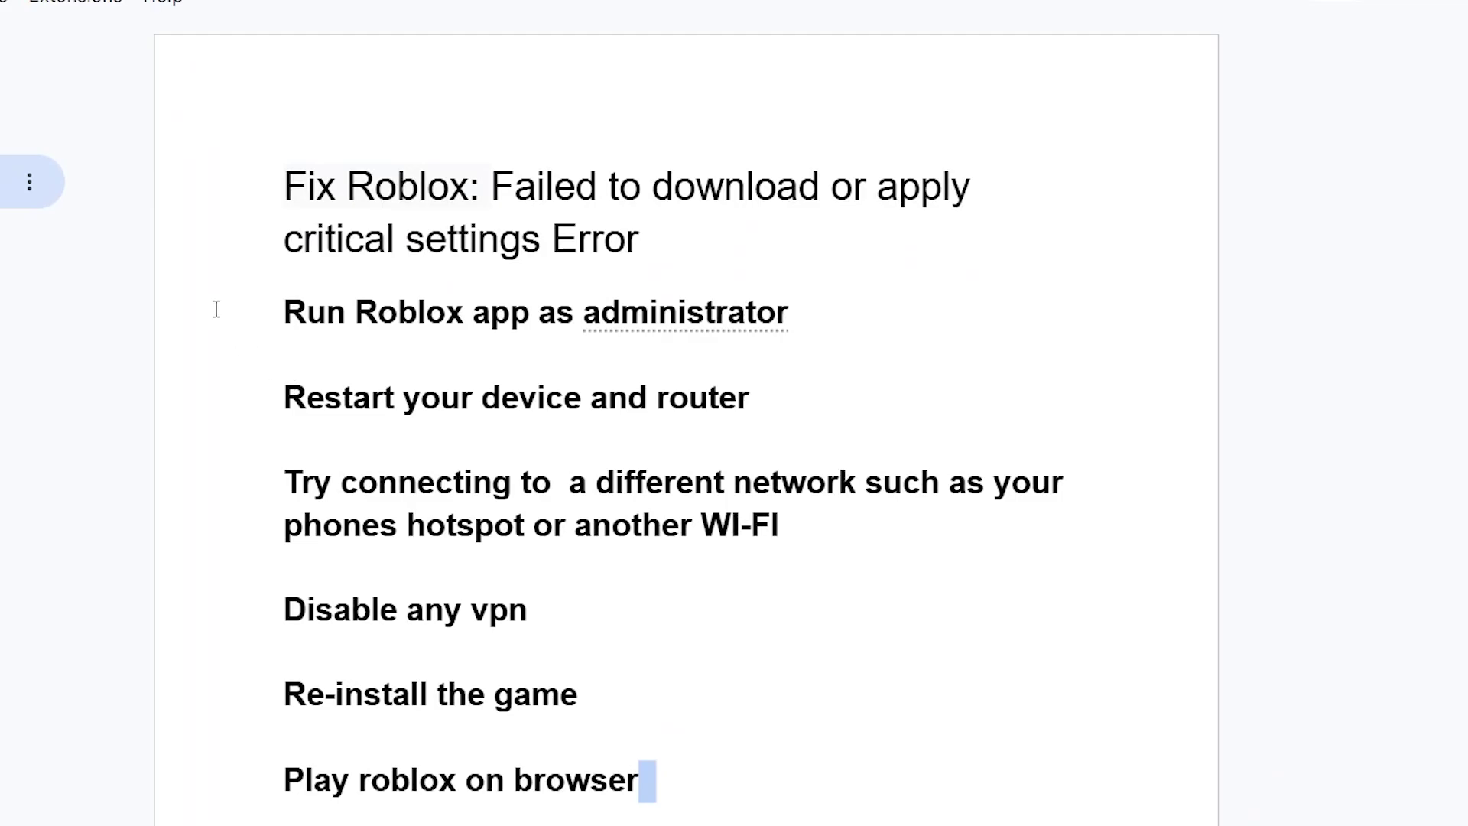
# - Open the Roblox Player desktop shortcut's file location in File Explorer
pyautogui.moveTo(213, 310); pyautogui.dragTo(859, 325)
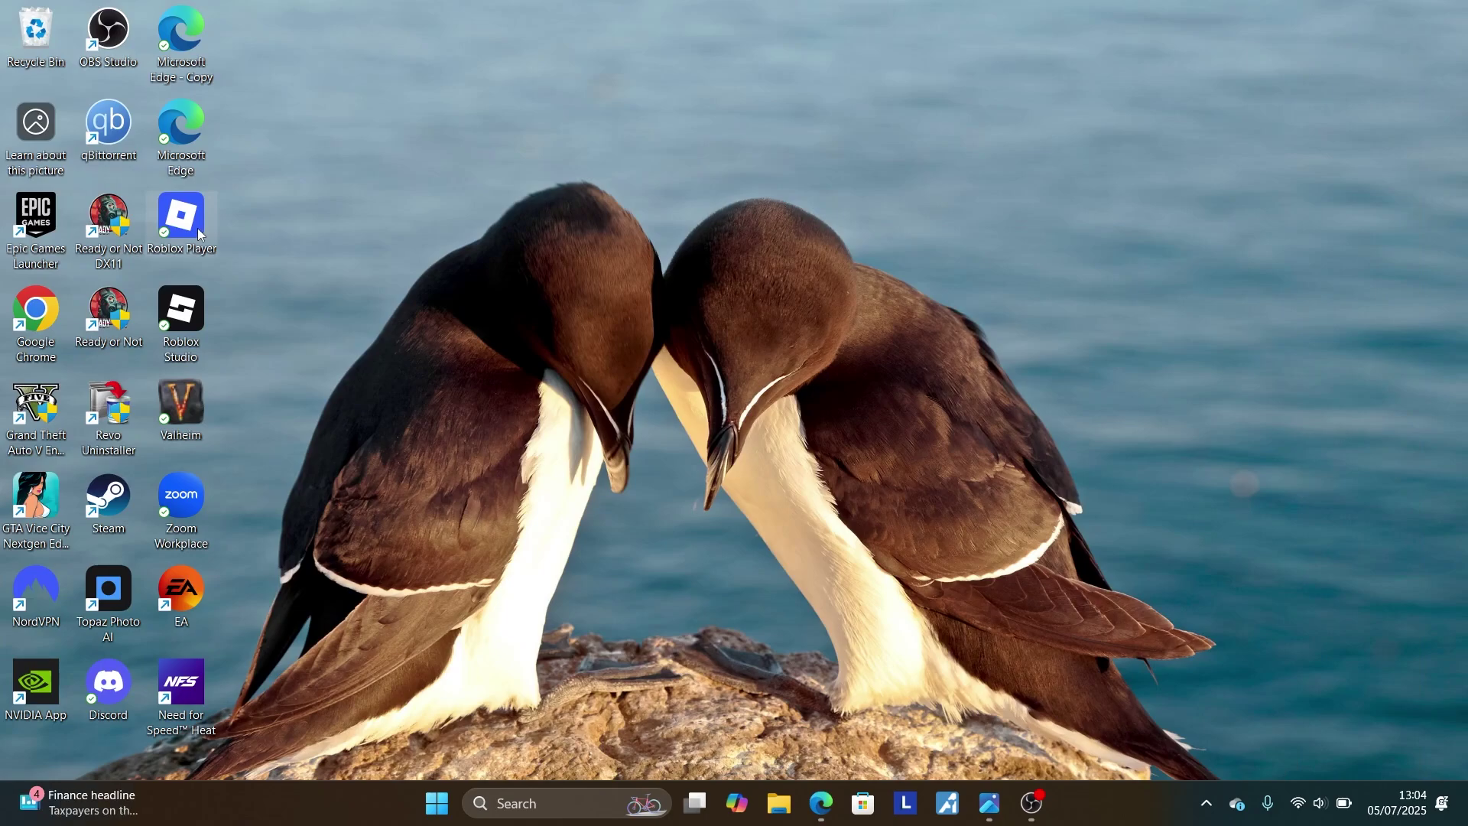
pyautogui.rightClick(198, 227)
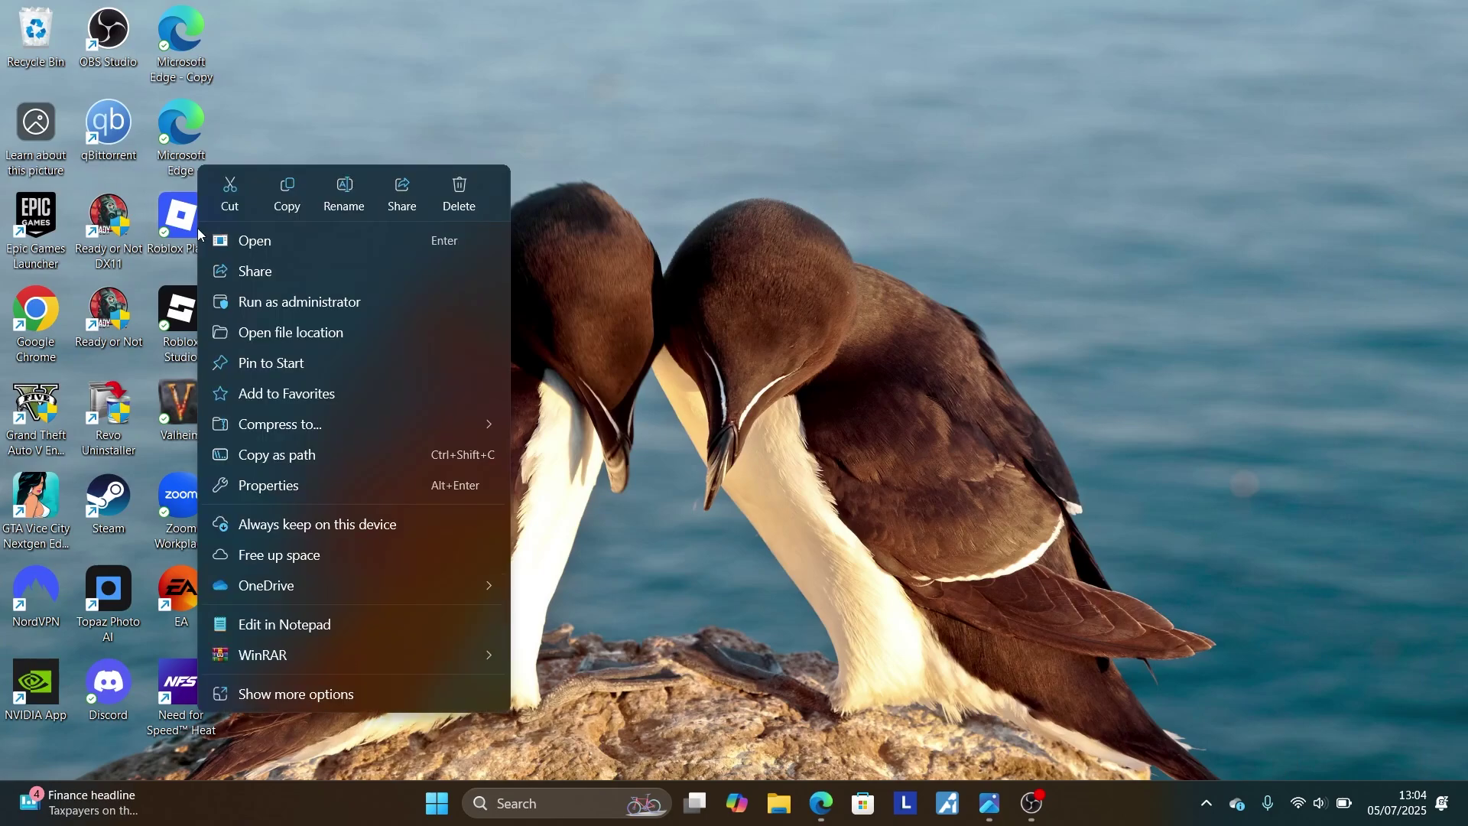
pyautogui.click(256, 332)
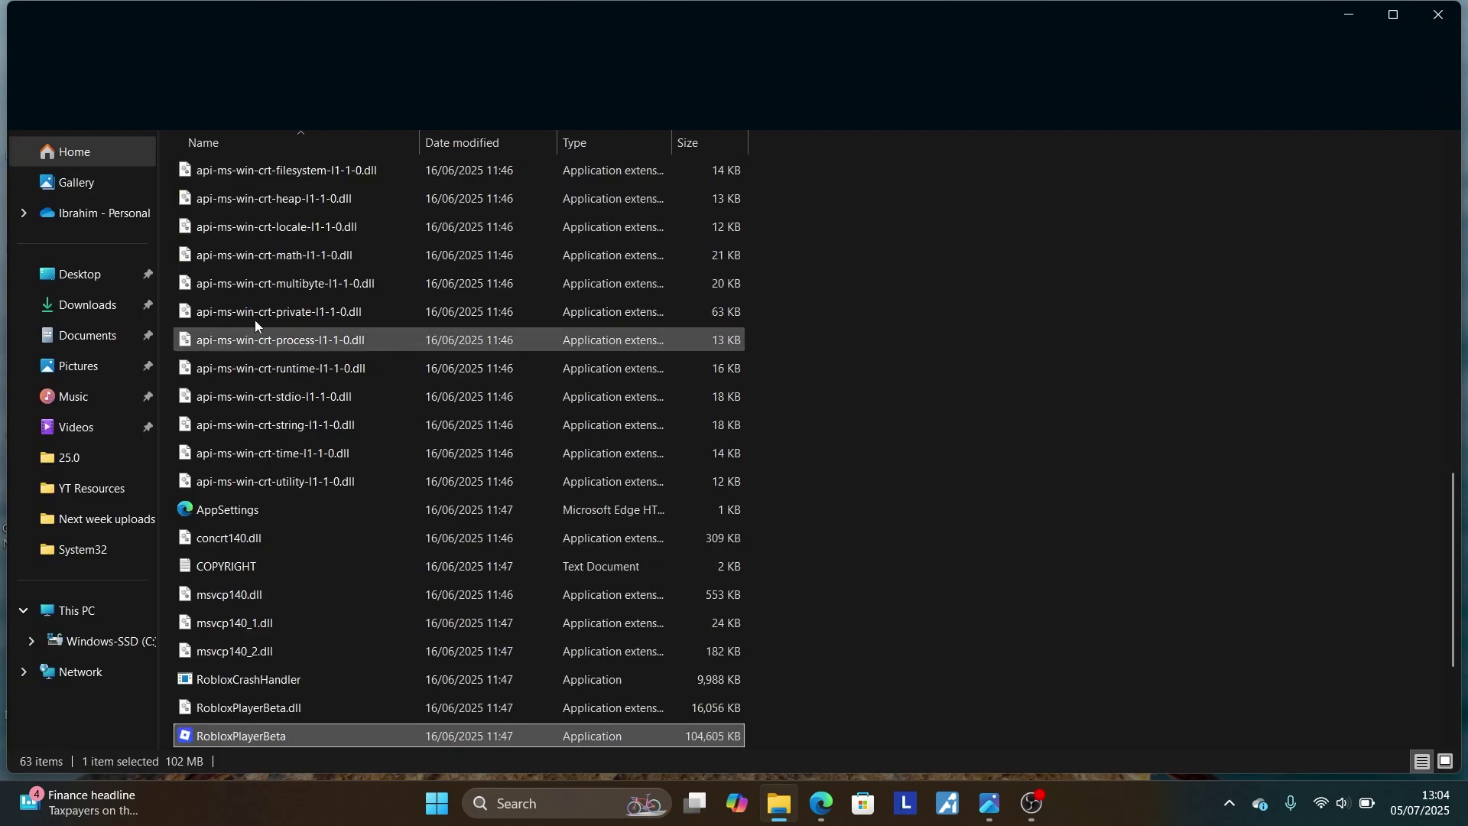
pyautogui.scroll(-3, 863, 372)
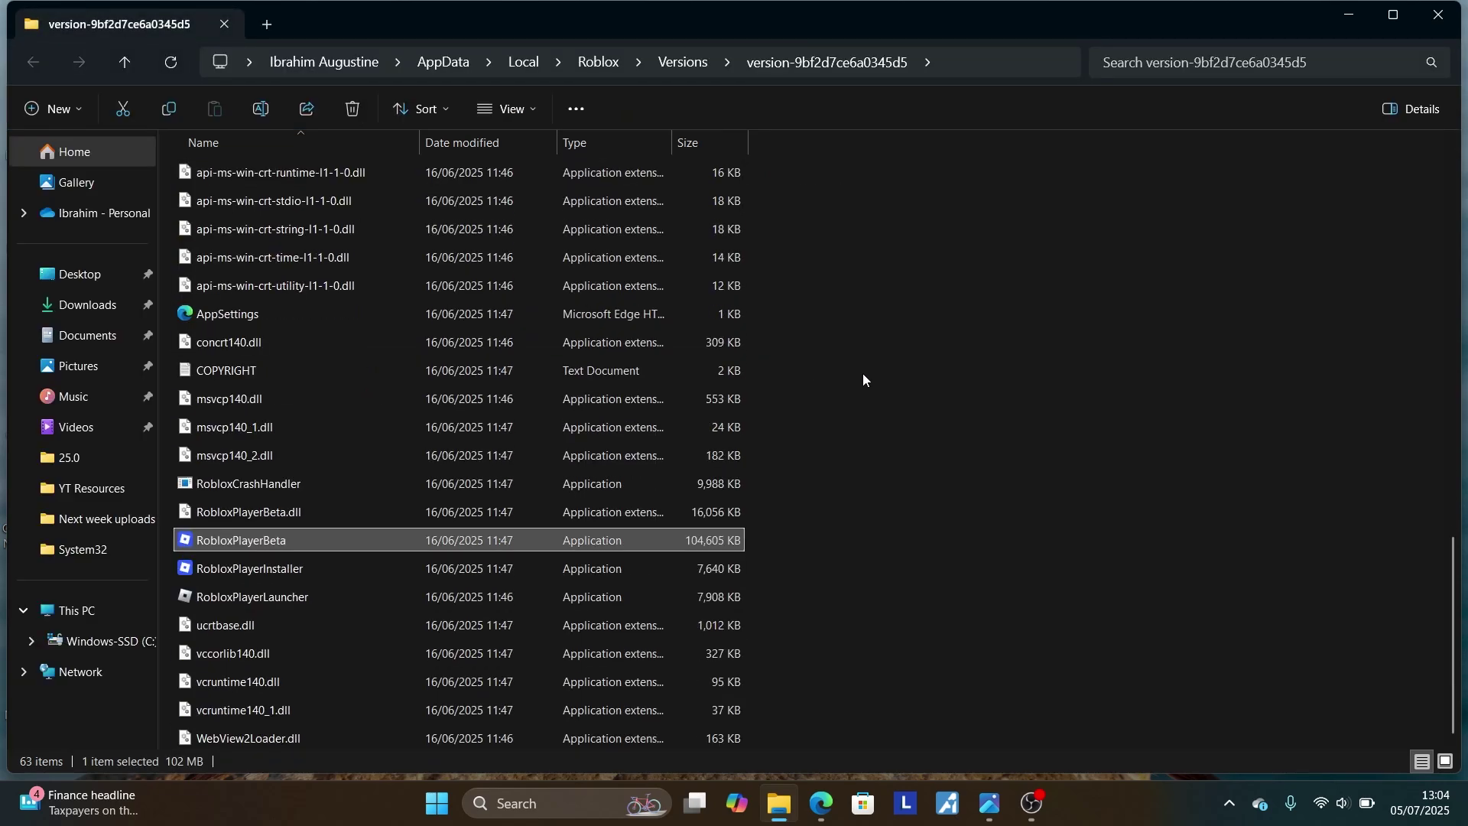
# - Show RobloxPlayerBeta's context menu for the run-as-administrator tip, then close the Roblox version folder
pyautogui.rightClick(413, 544)
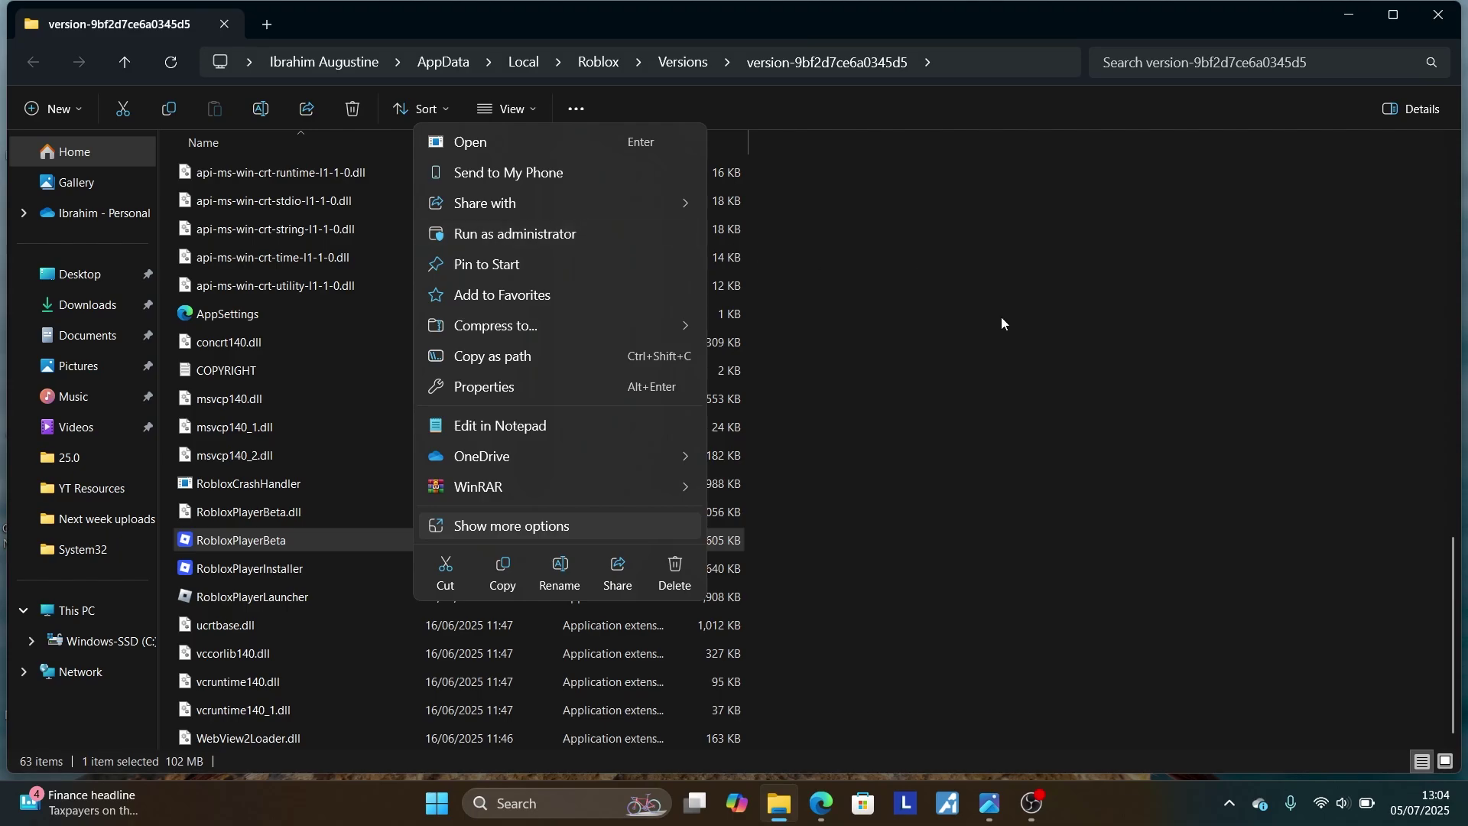
pyautogui.click(1070, 328)
pyautogui.scroll(5, 1055, 368)
pyautogui.scroll(4, 1038, 387)
pyautogui.scroll(5, 1046, 372)
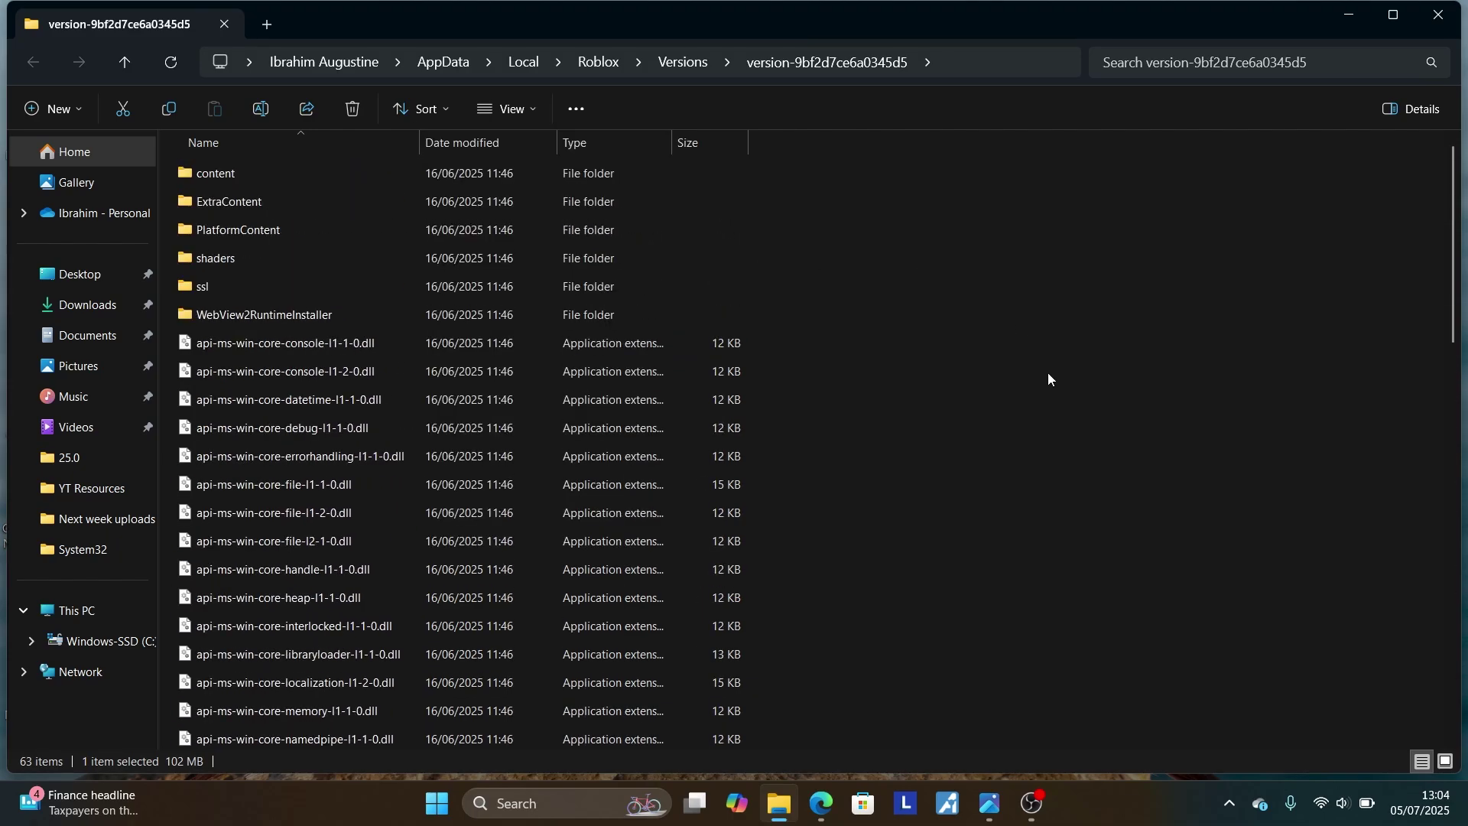
pyautogui.click(1437, 15)
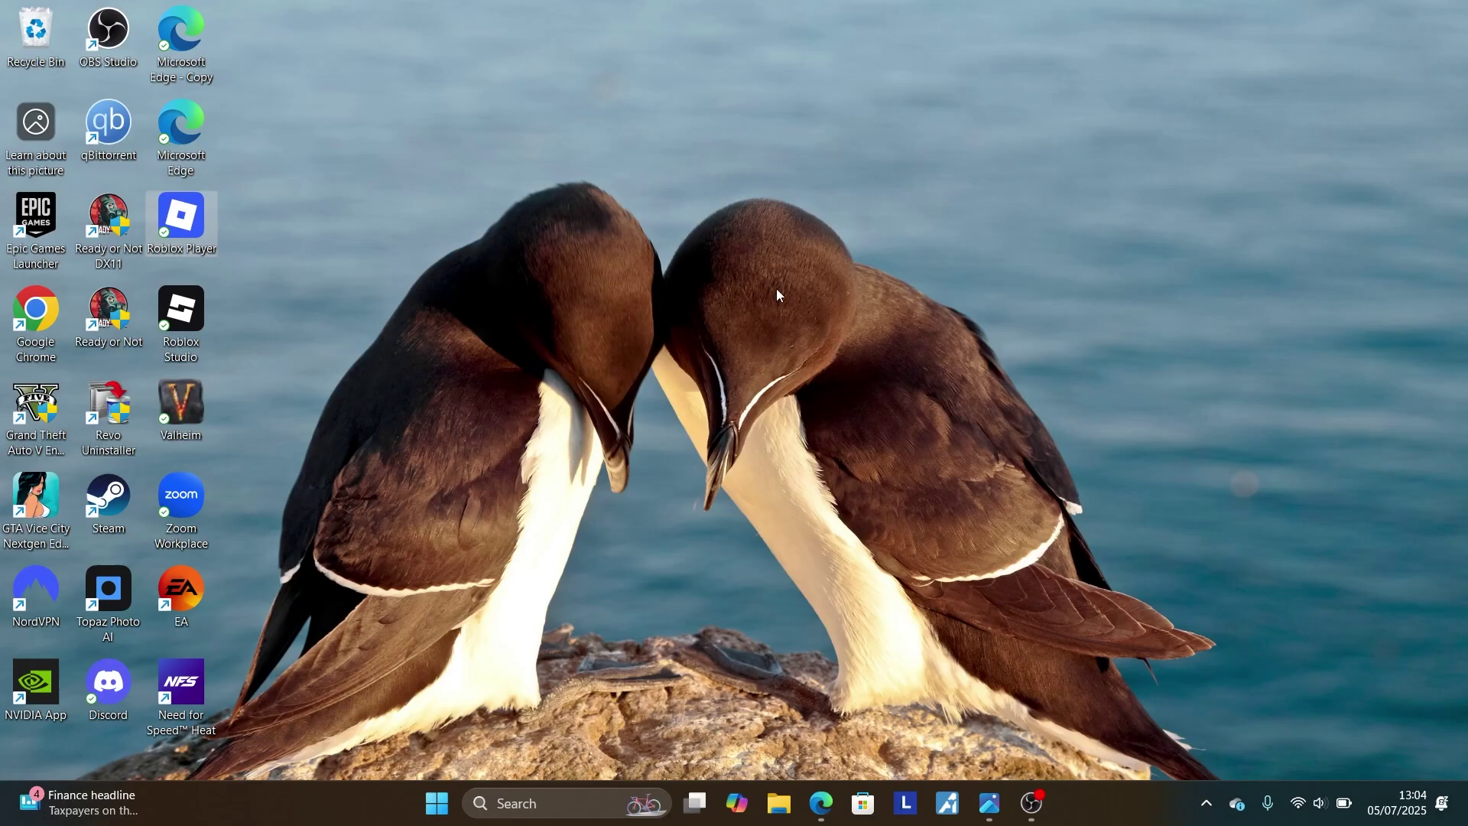
pyautogui.click(820, 802)
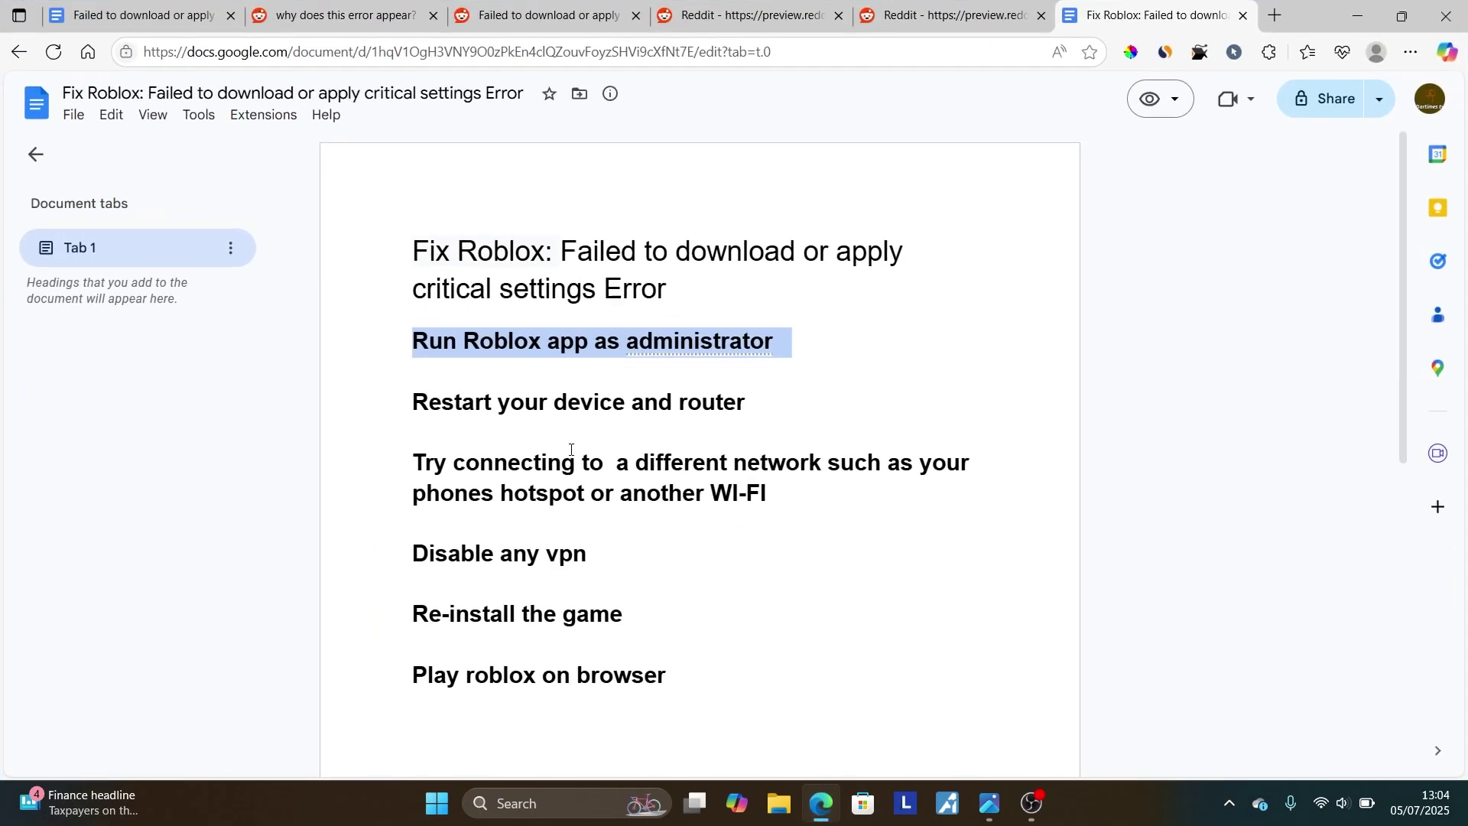
# - Highlight the 'Restart your device and router' and 'Disable any vpn' checklist steps
pyautogui.moveTo(213, 396); pyautogui.dragTo(774, 395)
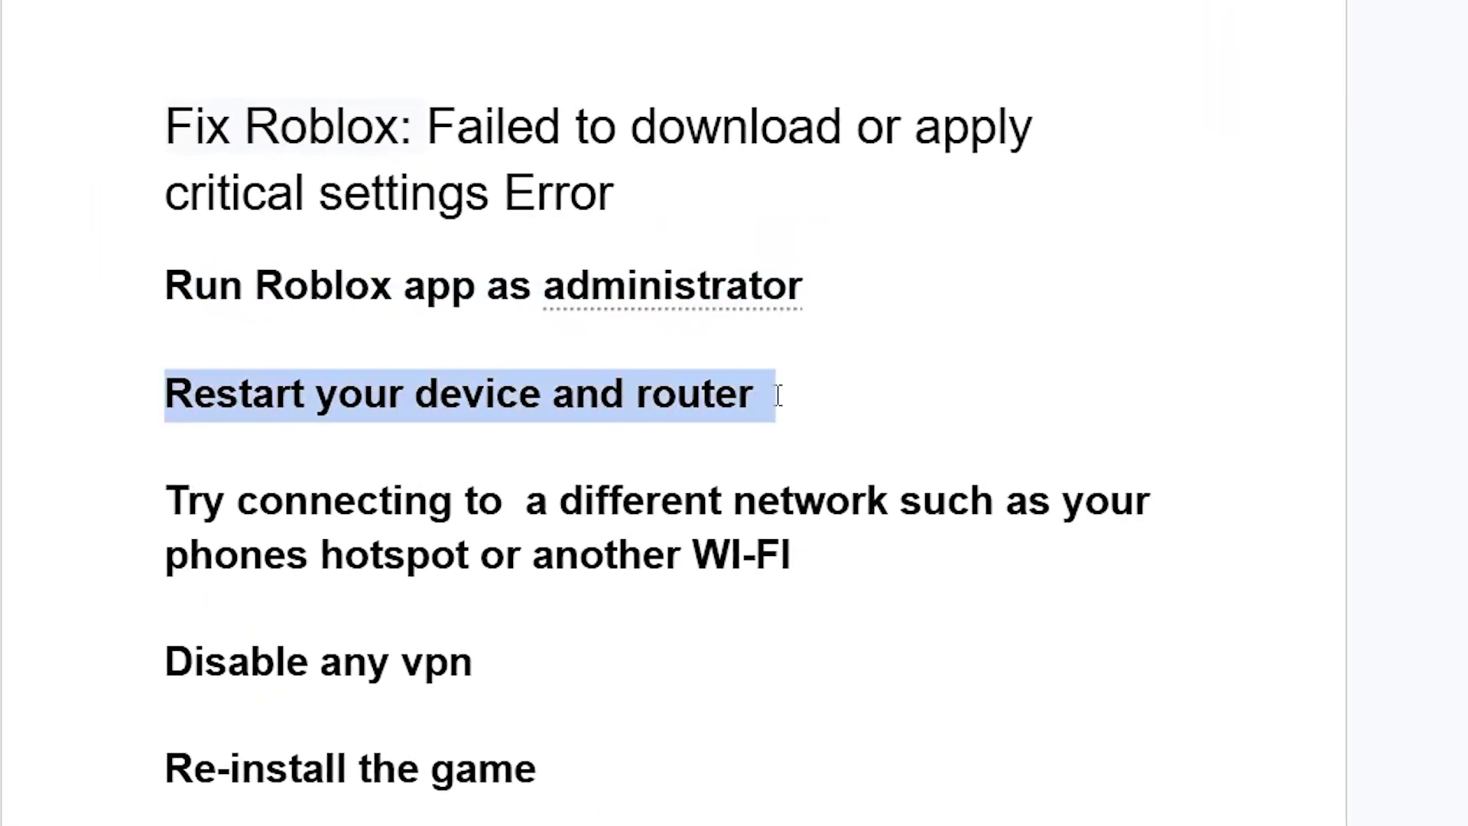
pyautogui.click(570, 394)
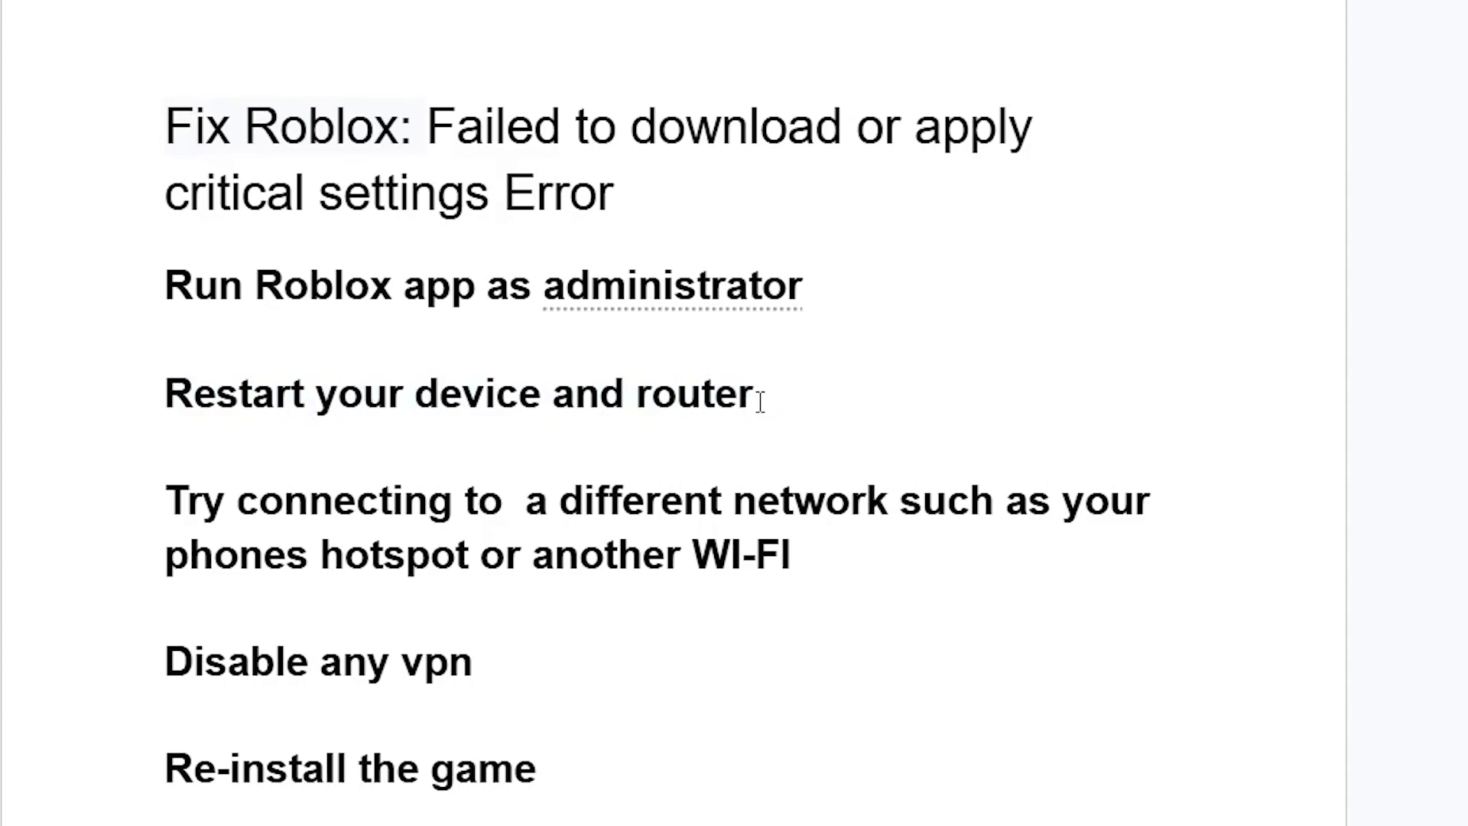
pyautogui.moveTo(759, 399); pyautogui.dragTo(124, 396)
pyautogui.click(124, 396)
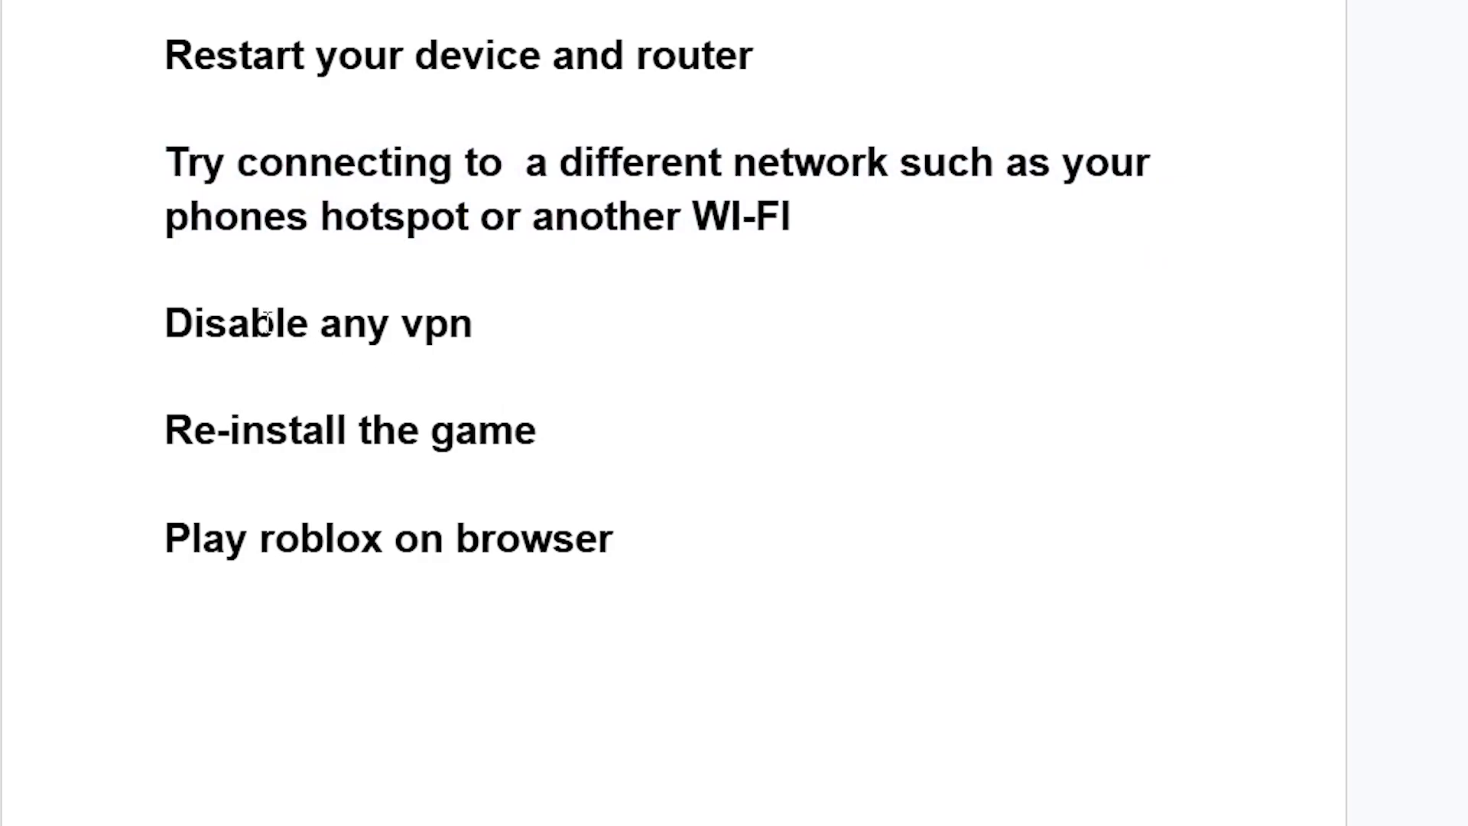
pyautogui.moveTo(123, 321); pyautogui.dragTo(672, 344)
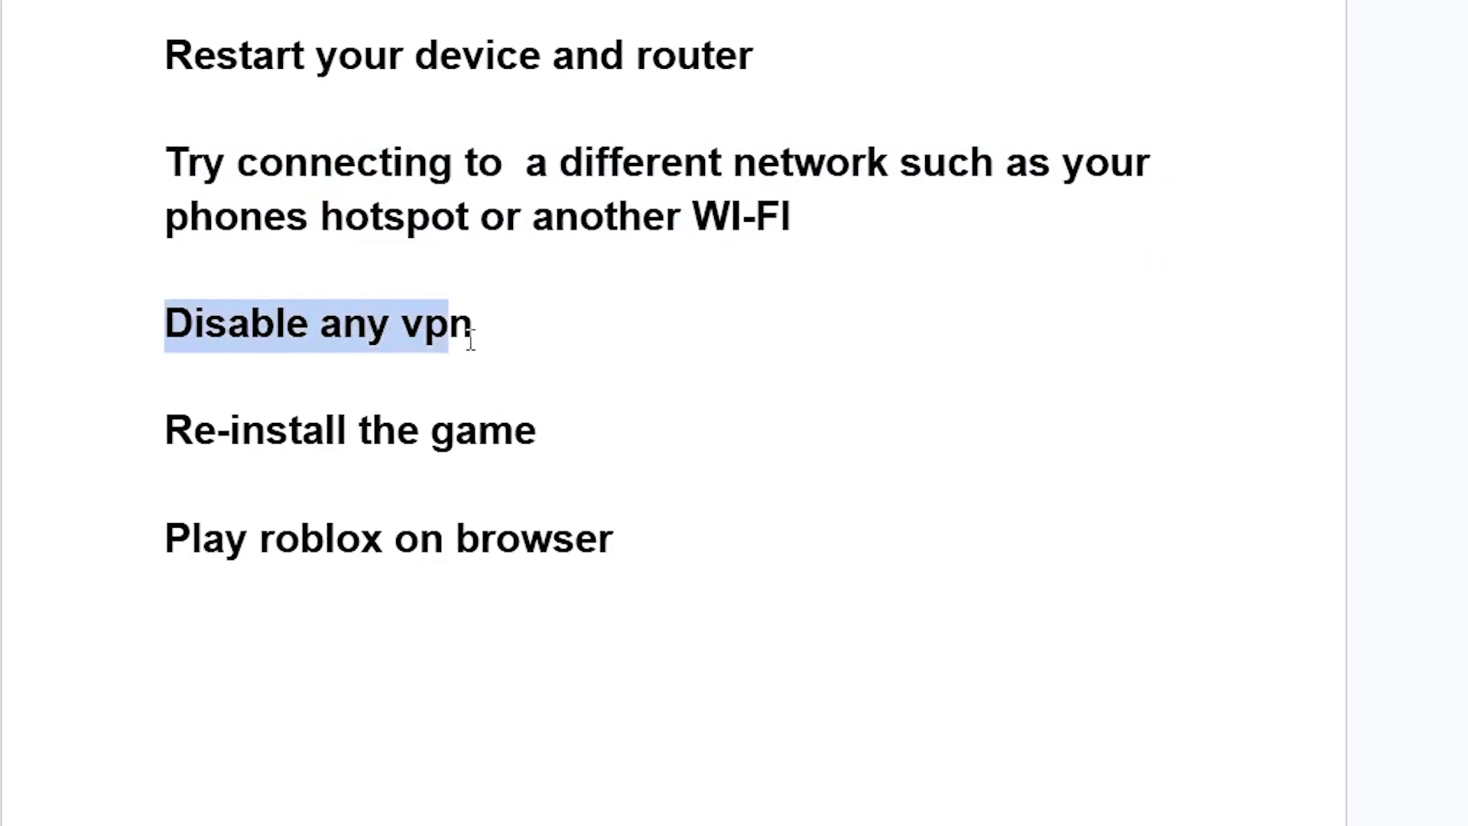
pyautogui.scroll(2, 642, 353)
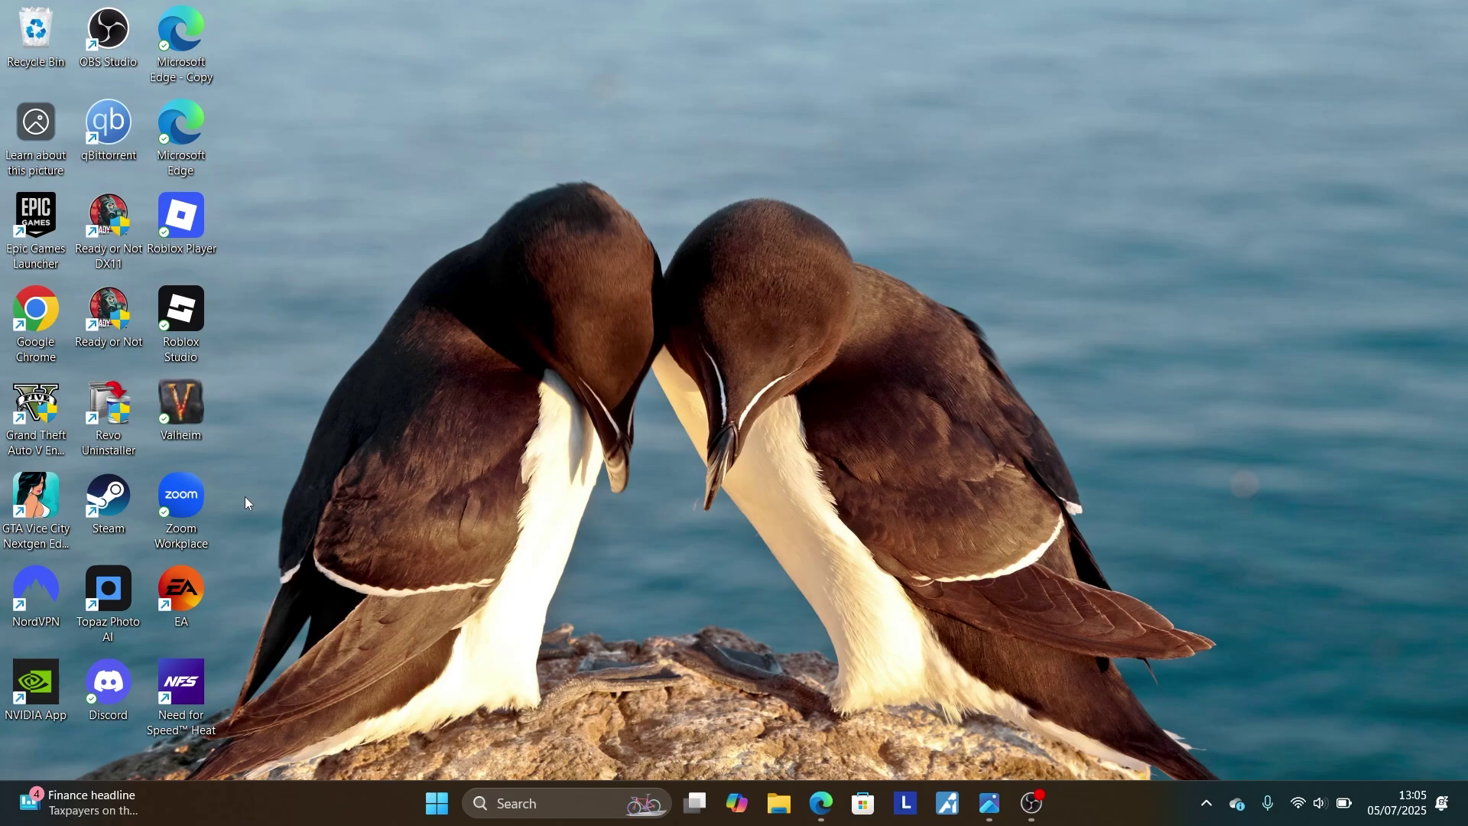
# - Launch Revo Uninstaller, dismiss its update notice, and bring up Roblox Player's uninstall options
pyautogui.doubleClick(132, 417)
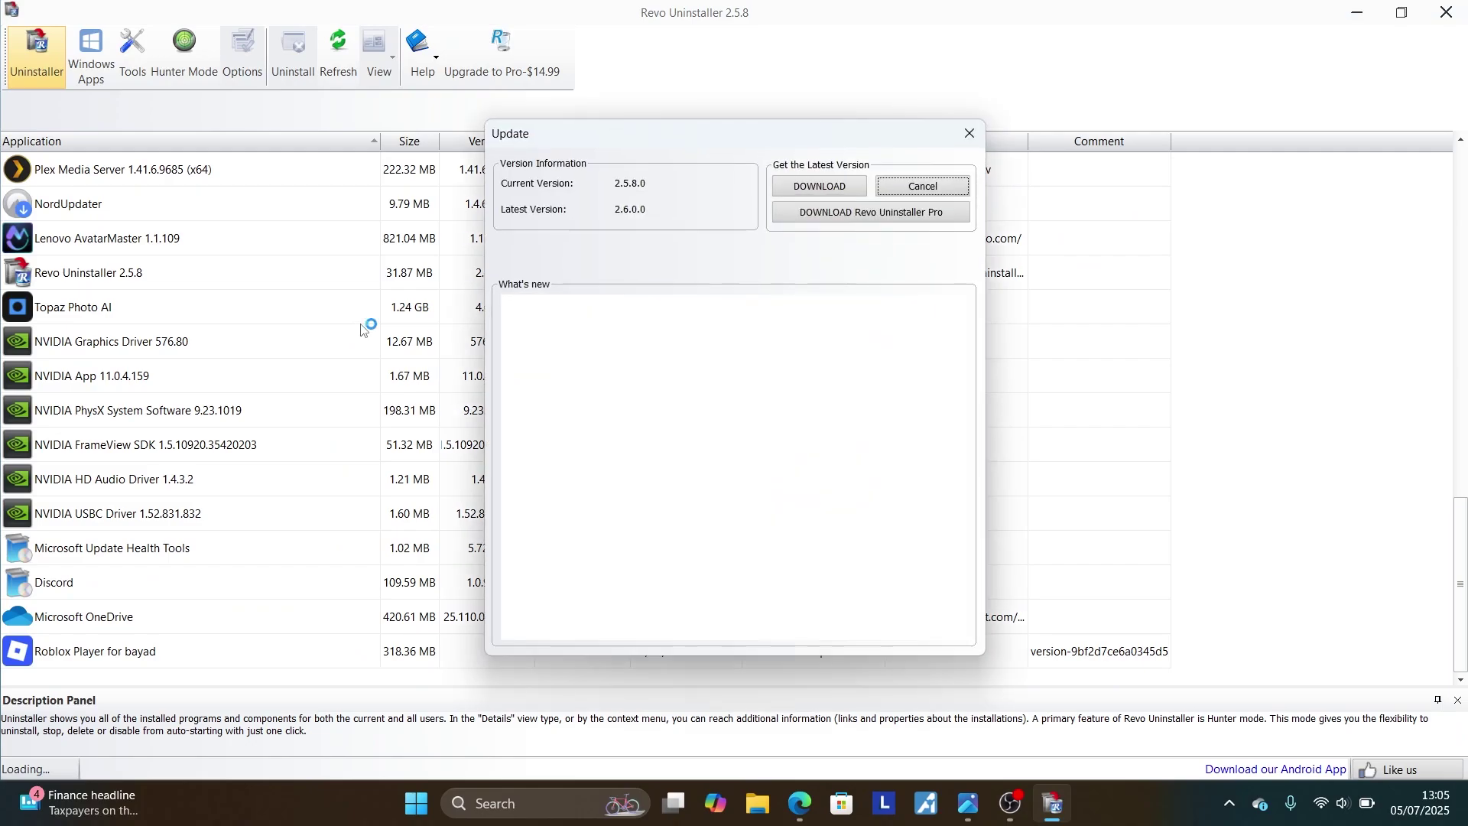
pyautogui.click(970, 133)
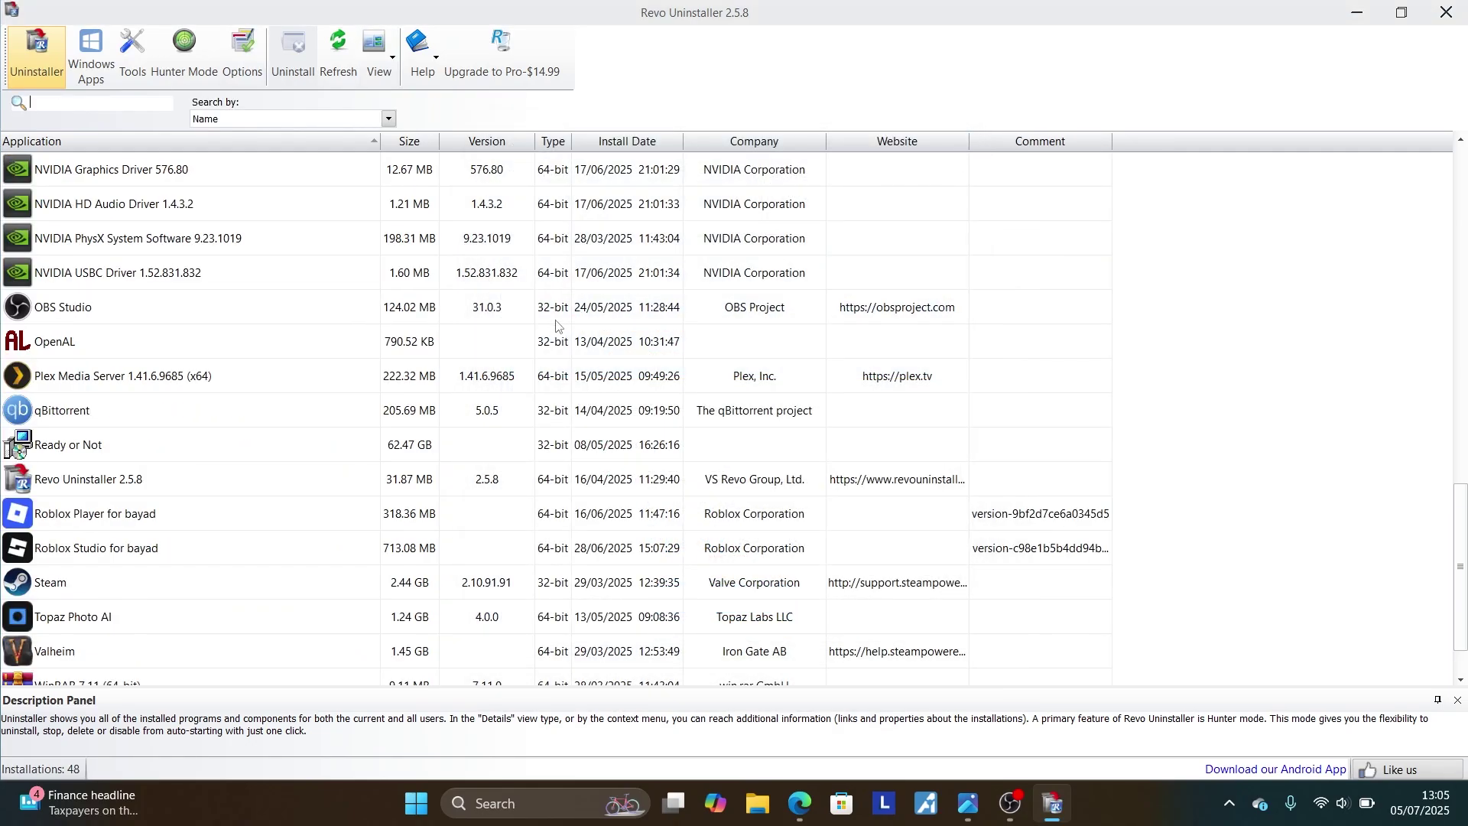
pyautogui.scroll(-1, 182, 513)
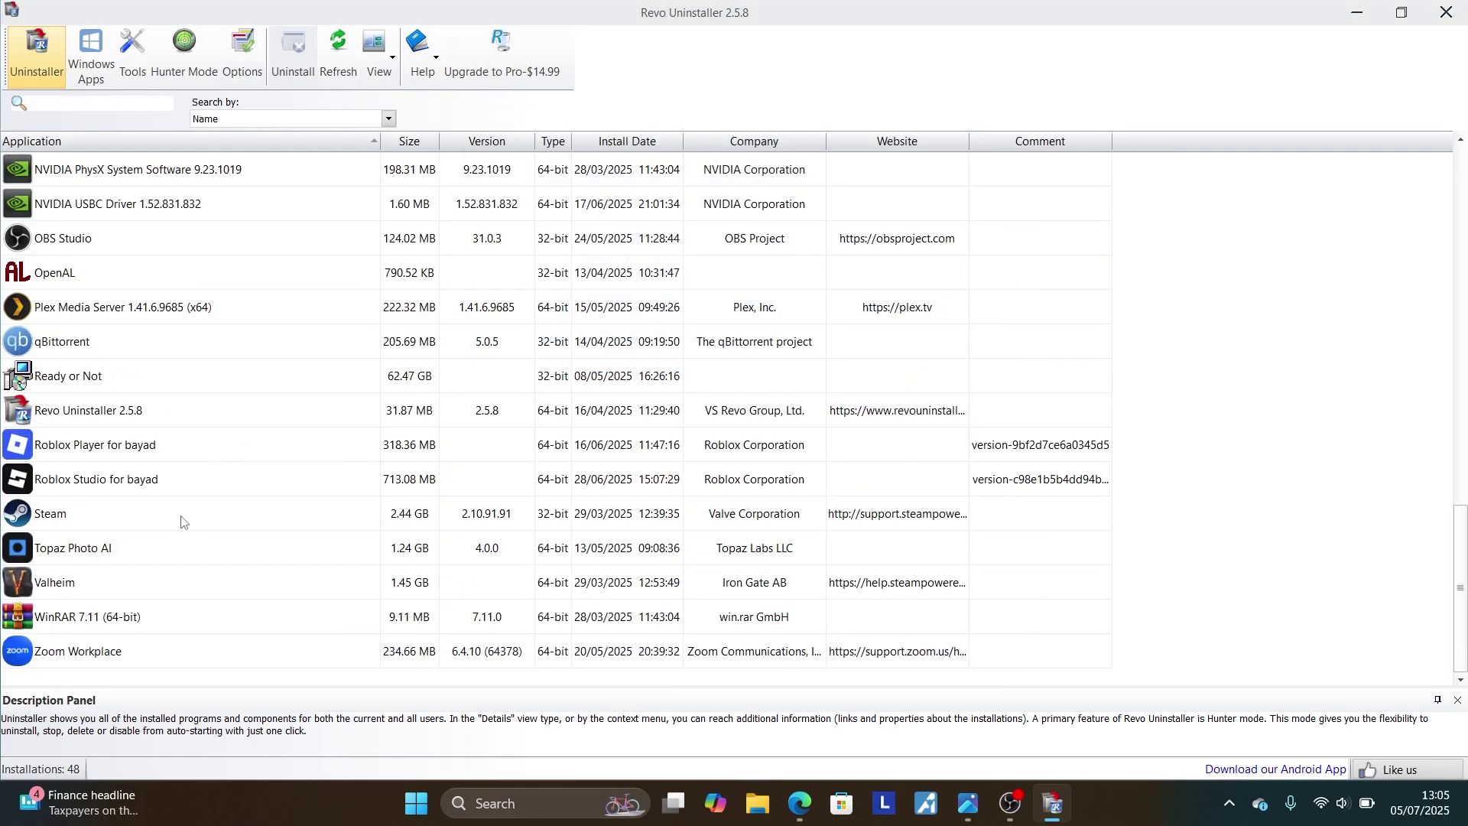
pyautogui.click(114, 453)
pyautogui.rightClick(115, 451)
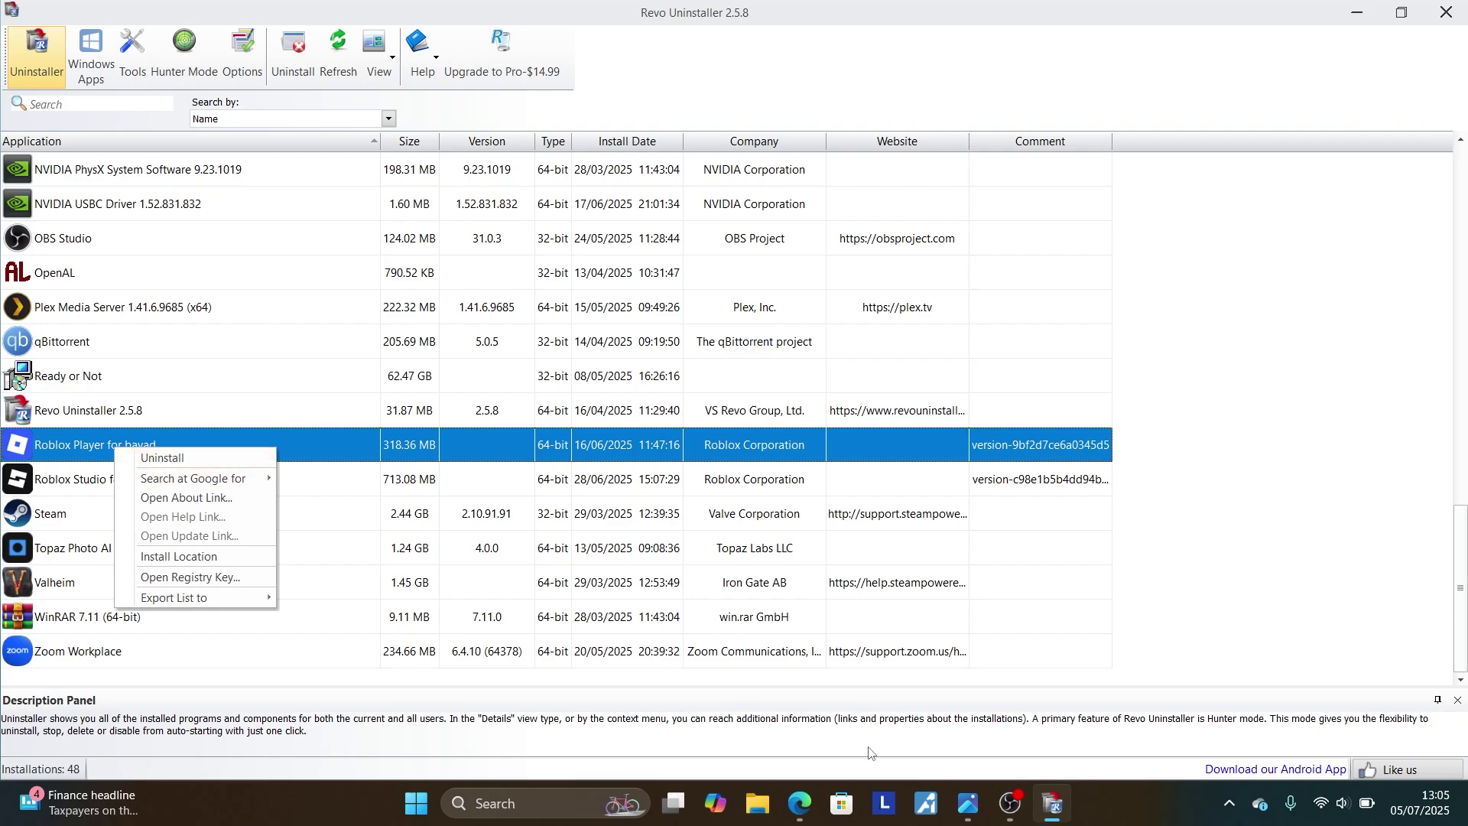
pyautogui.click(799, 804)
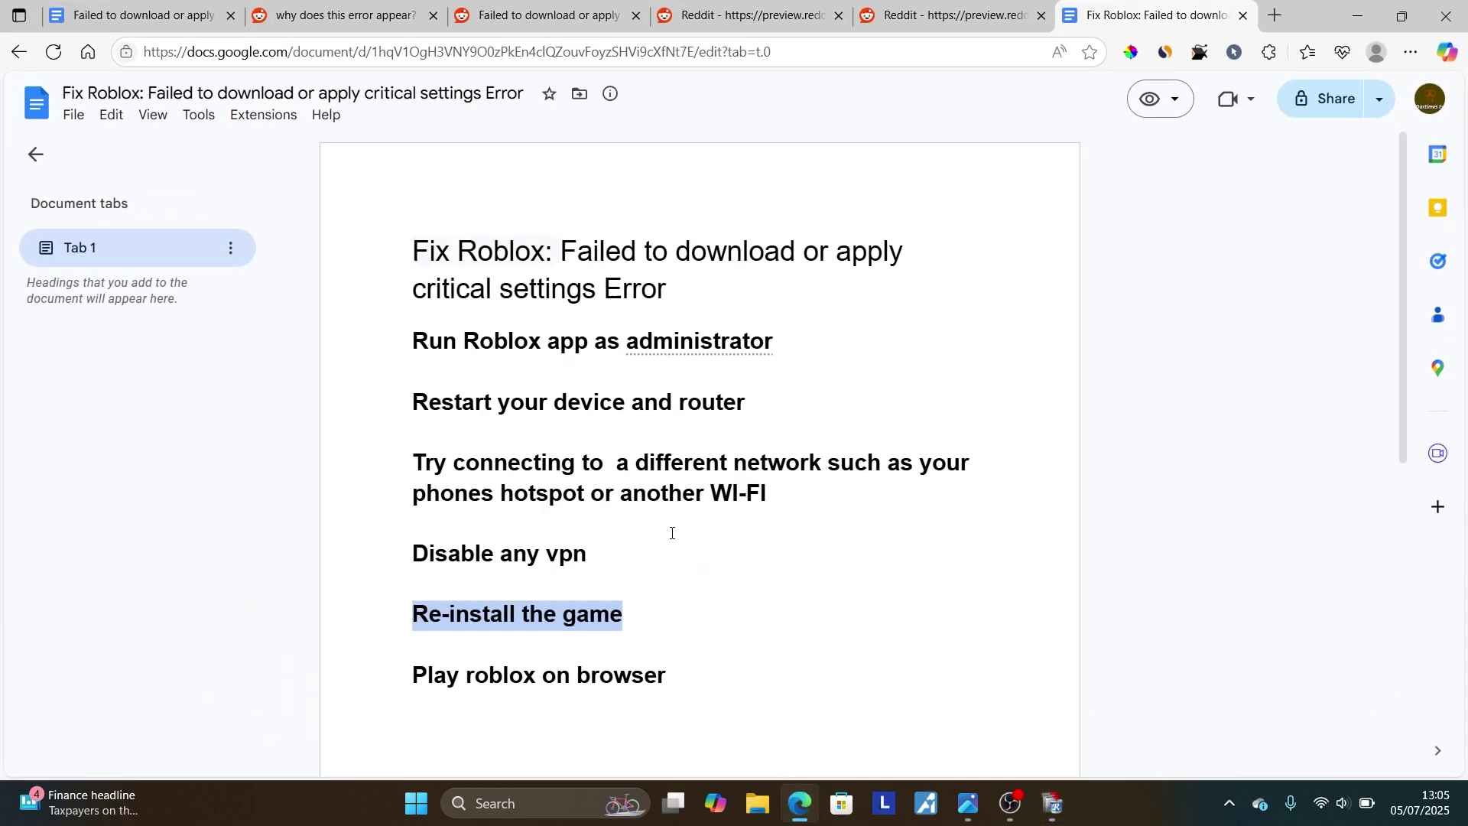
# - Highlight the 'Play roblox on browser' step and the full checklist up to the title
pyautogui.moveTo(412, 675); pyautogui.dragTo(692, 676)
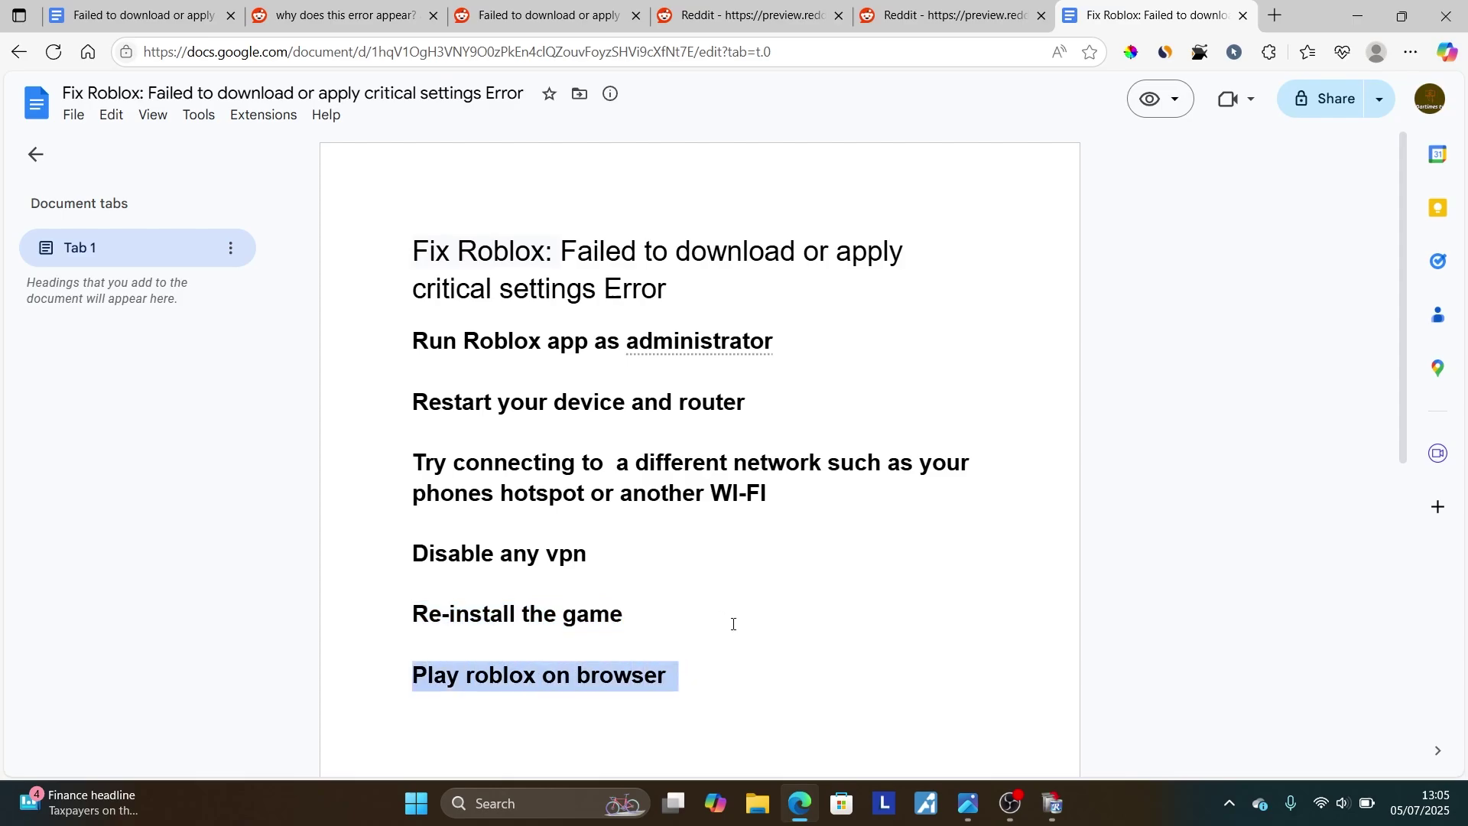
pyautogui.click(727, 669)
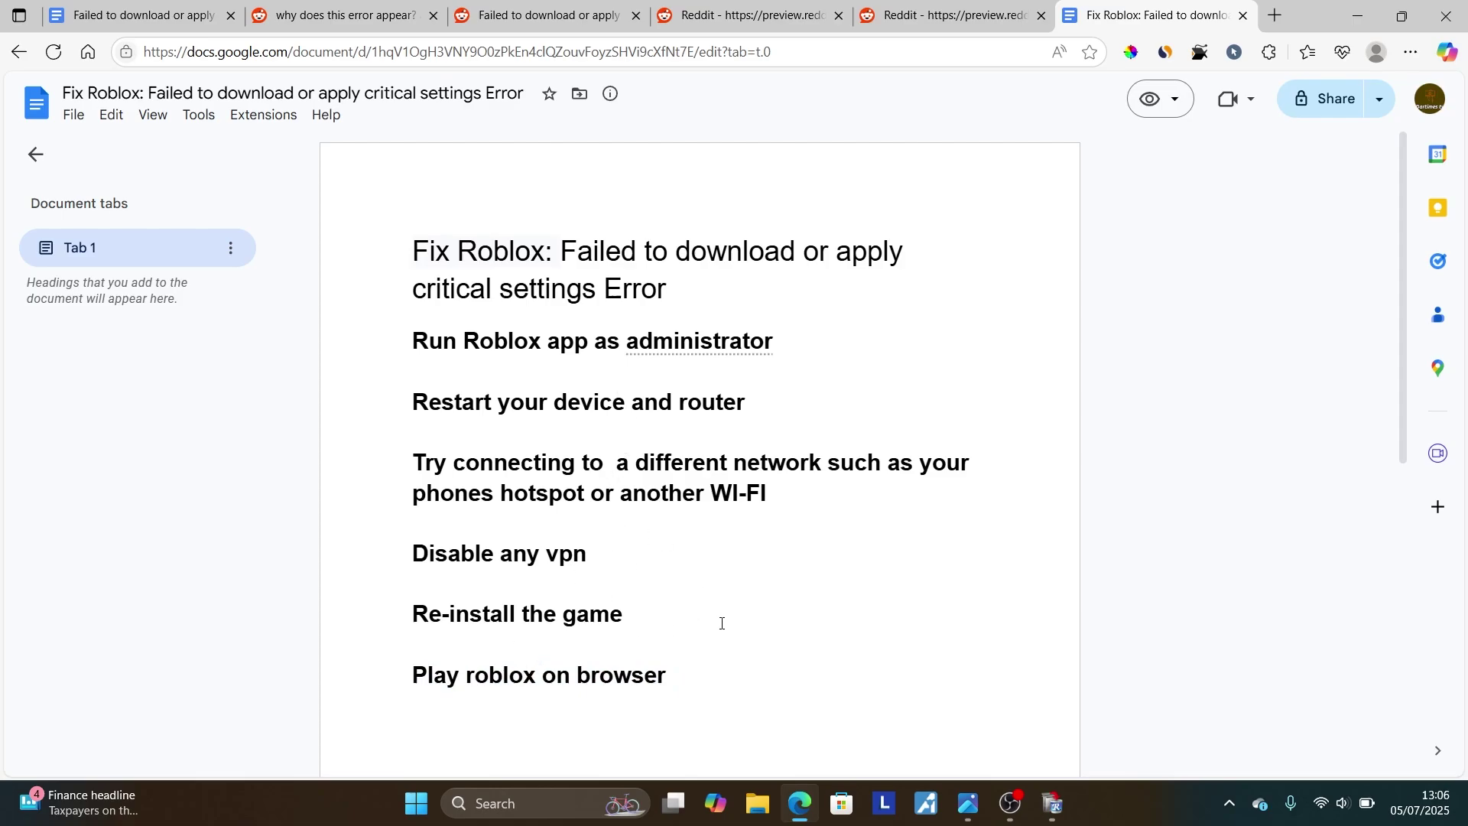
pyautogui.moveTo(730, 673); pyautogui.dragTo(466, 287)
pyautogui.click(432, 344)
pyautogui.click(966, 803)
pyautogui.scroll(1, 644, 477)
pyautogui.scroll(1, 643, 477)
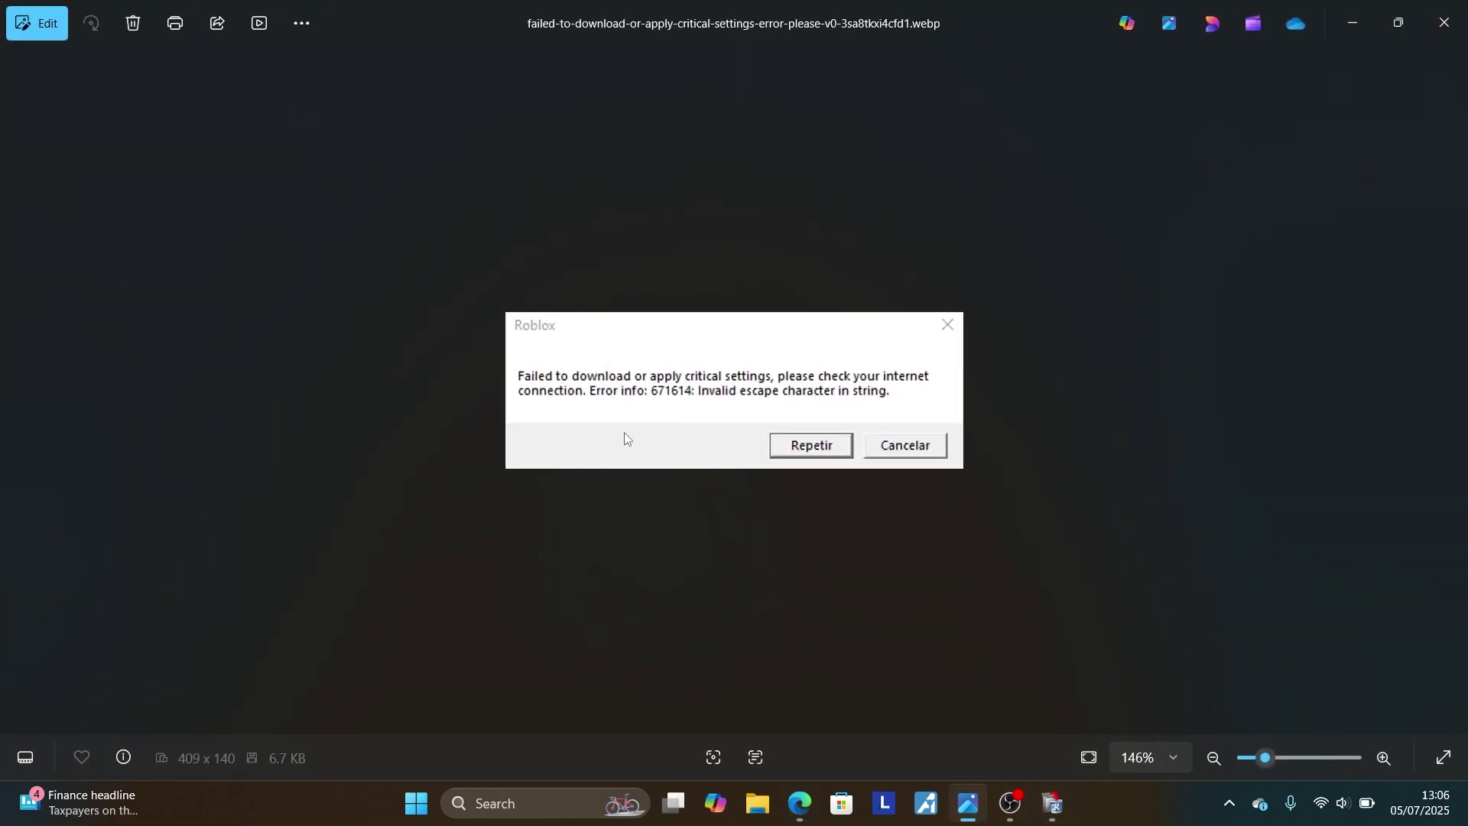